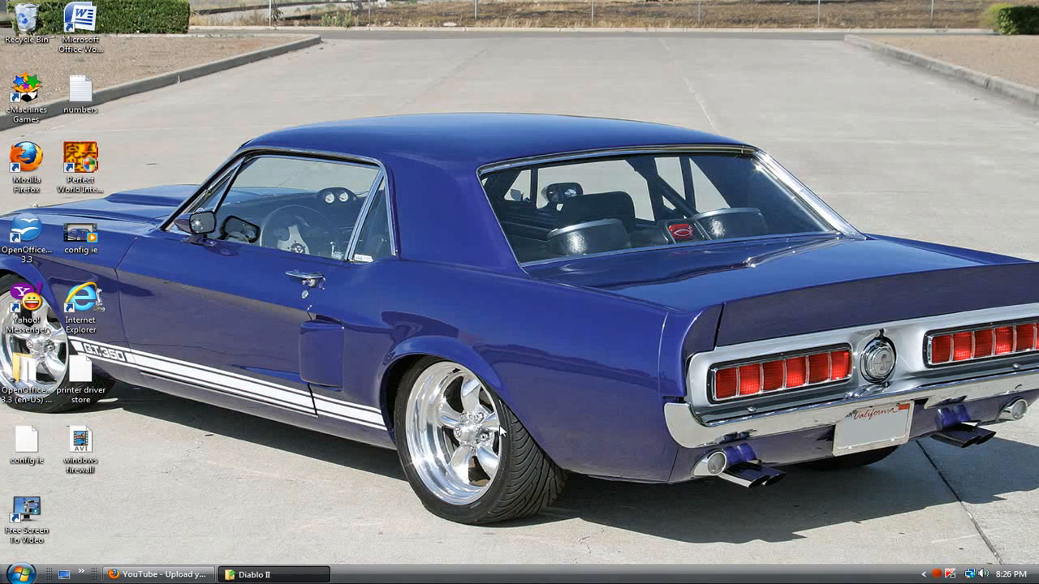
drag(29, 533, 466, 231)
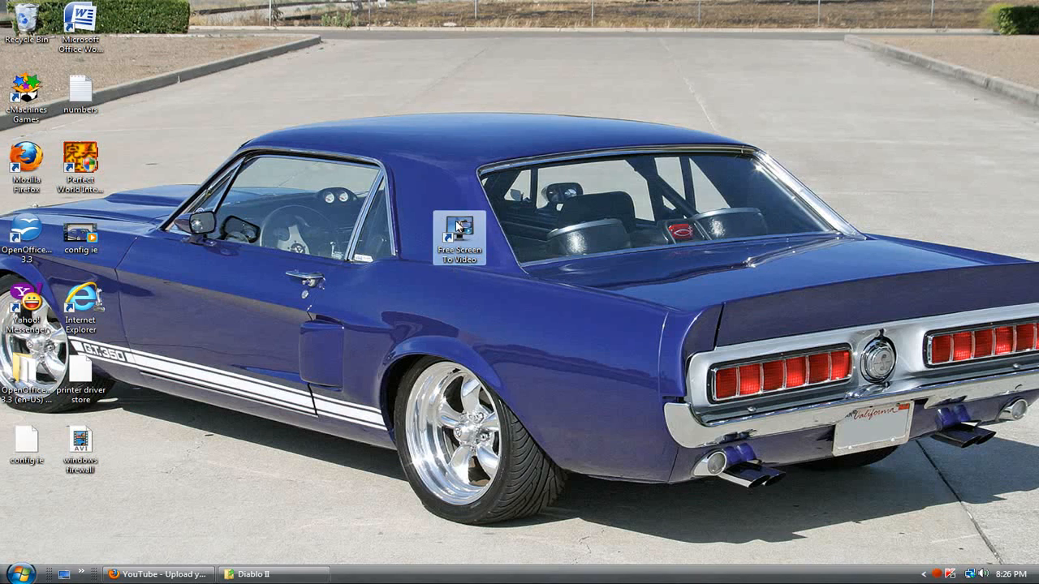
drag(456, 237, 37, 507)
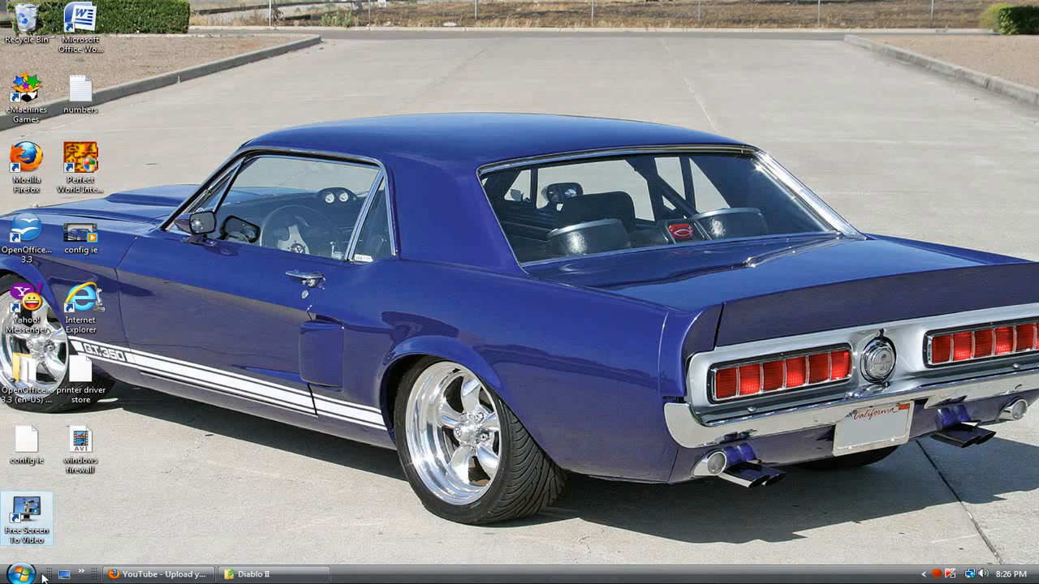
Load microsoft.com in Internet Explorer to check web access, and close the browser.
click(82, 574)
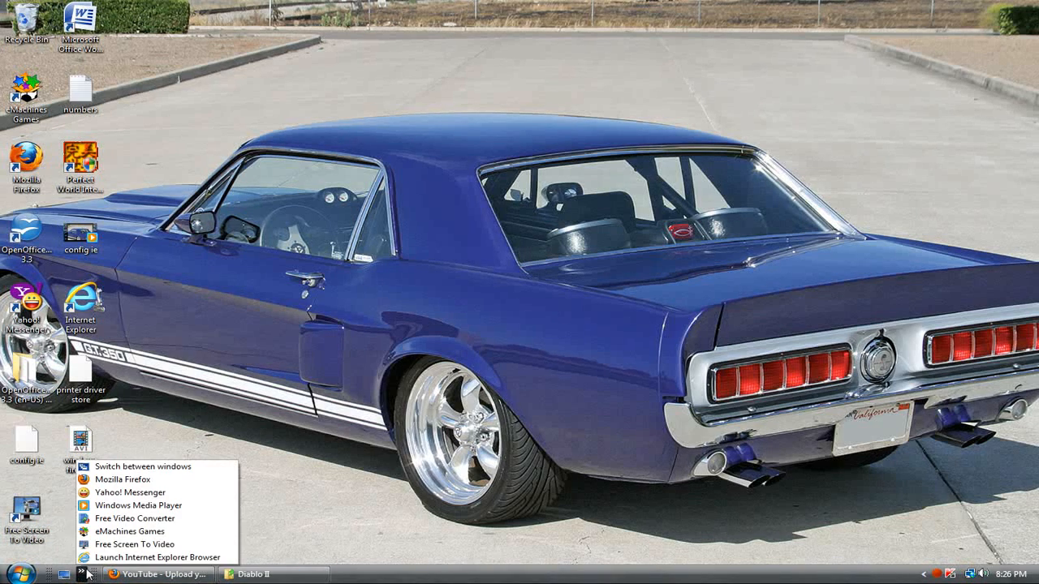
click(124, 558)
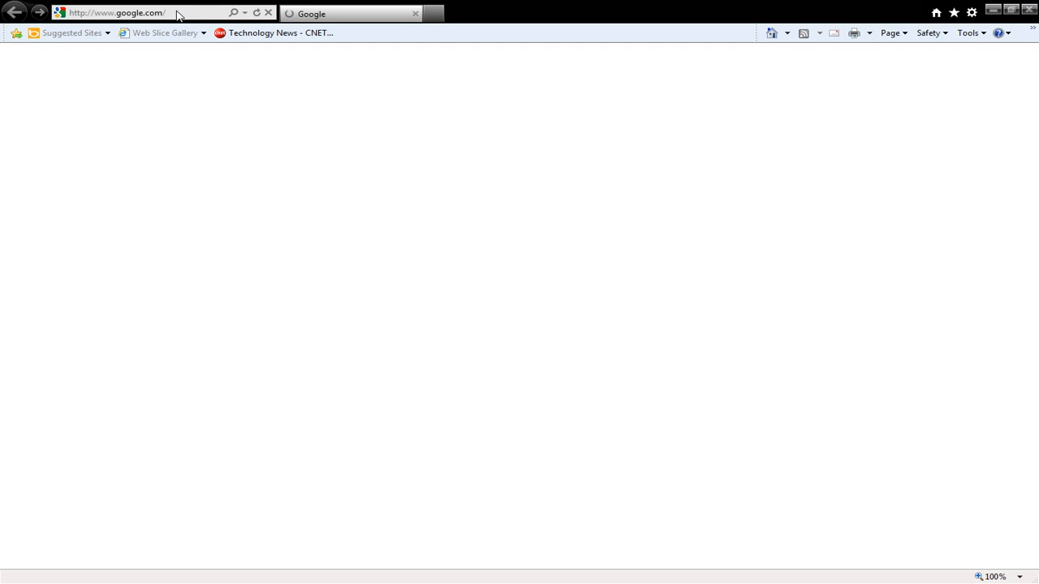
click(163, 14)
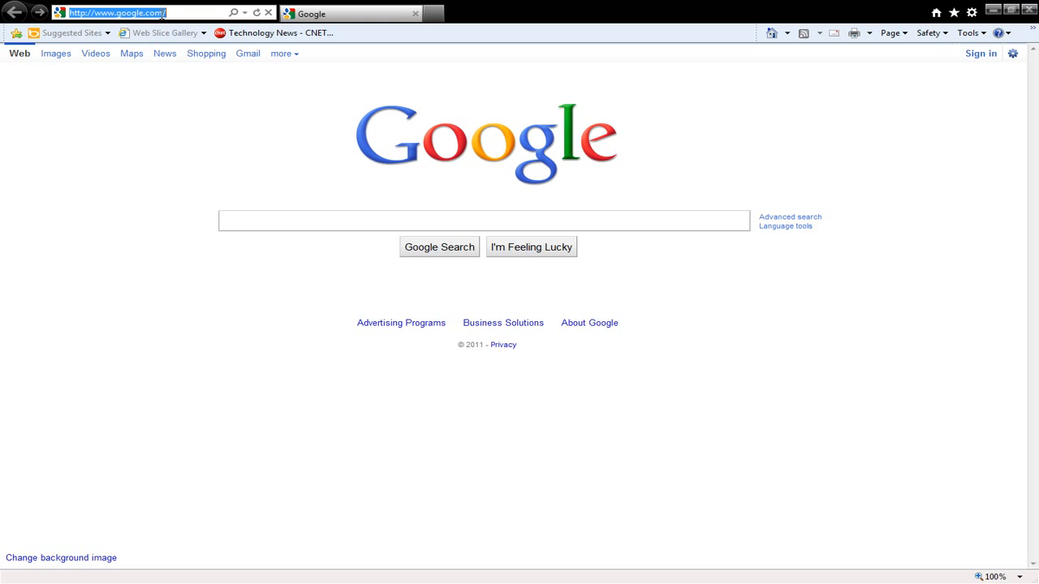
text(microsoft.com/)
key(Return)
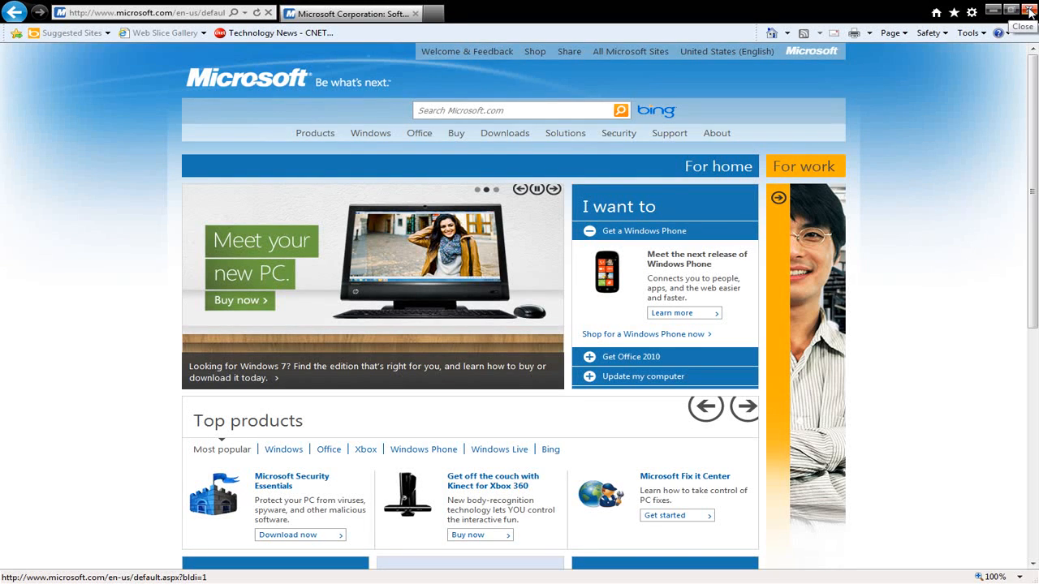
click(1029, 11)
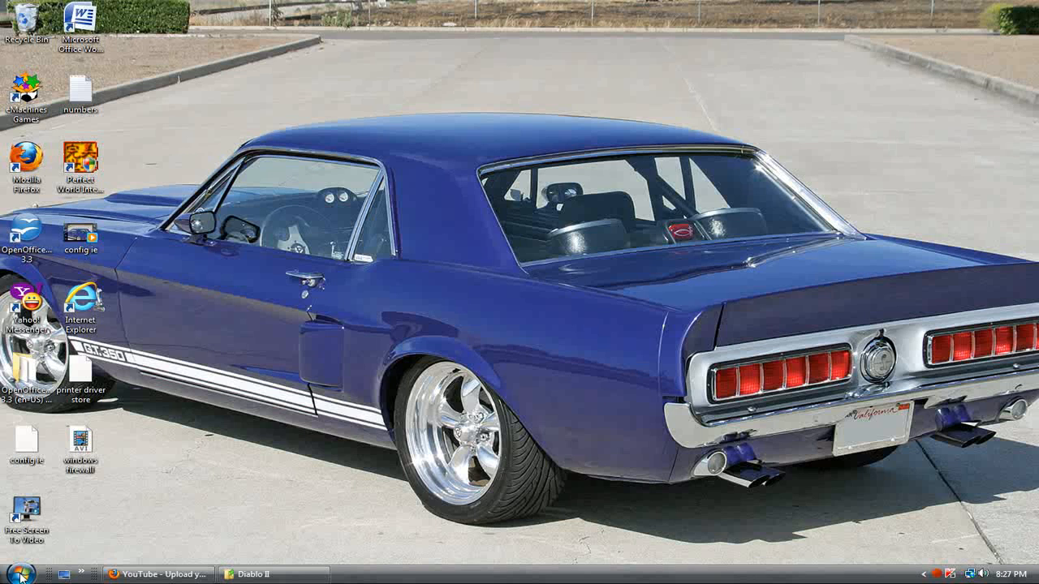
Search the system for "firewall", open Windows Firewall with Advanced Security and move its window clear of the desktop icons.
click(20, 574)
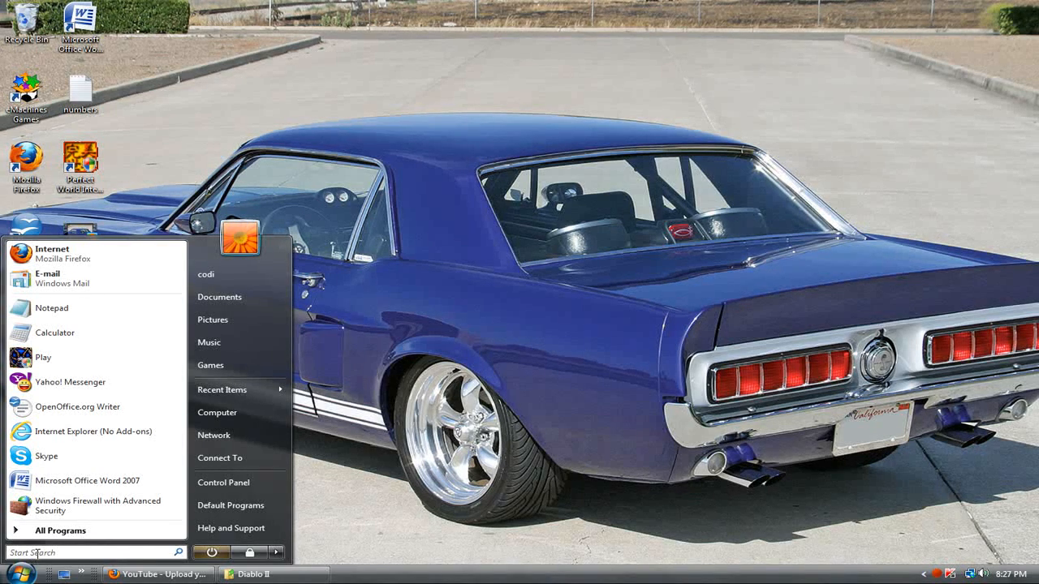
text(firewall)
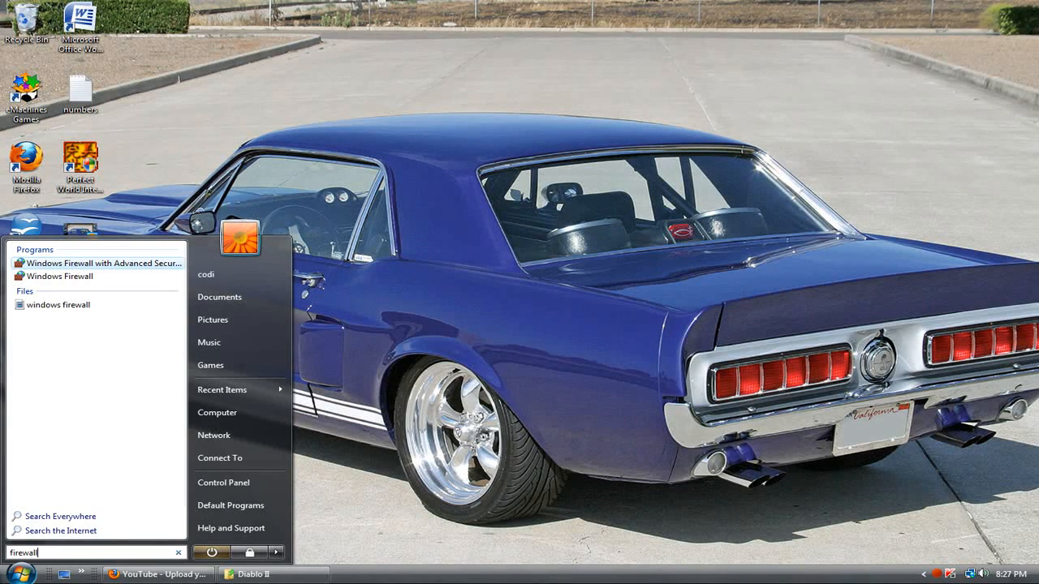
key(Return)
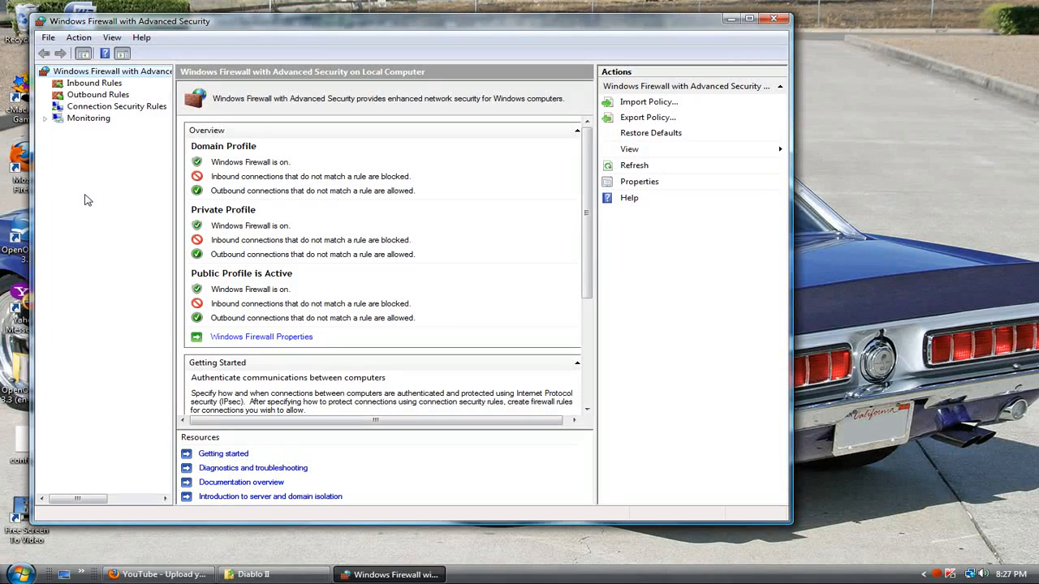
drag(146, 29, 249, 23)
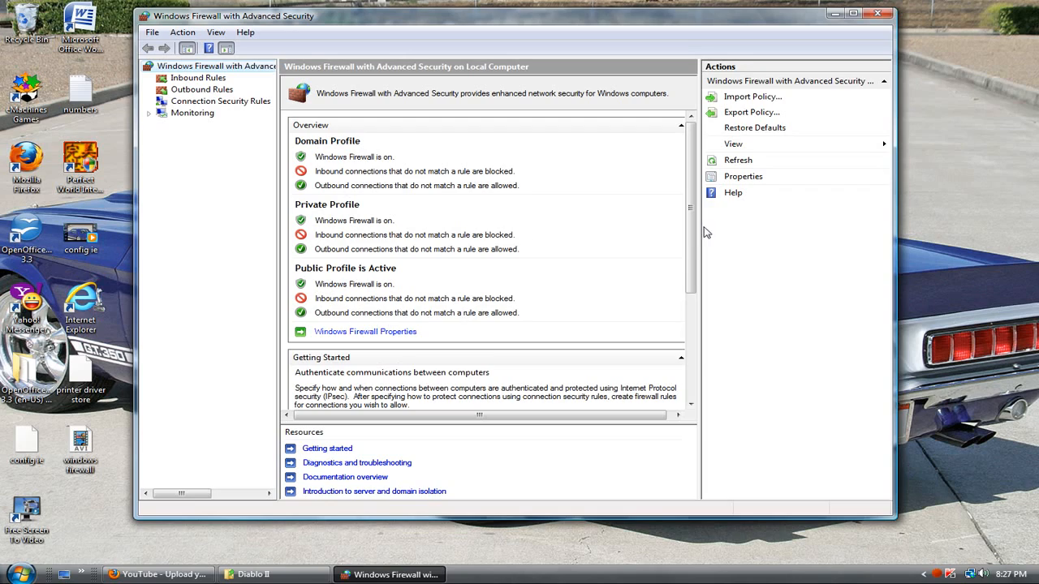
Open the Windows Firewall properties and review the Private Profile's customized behavior settings without changing them.
mouse_move(693, 242)
mouse_down()
mouse_move(692, 293)
mouse_move(681, 251)
mouse_up()
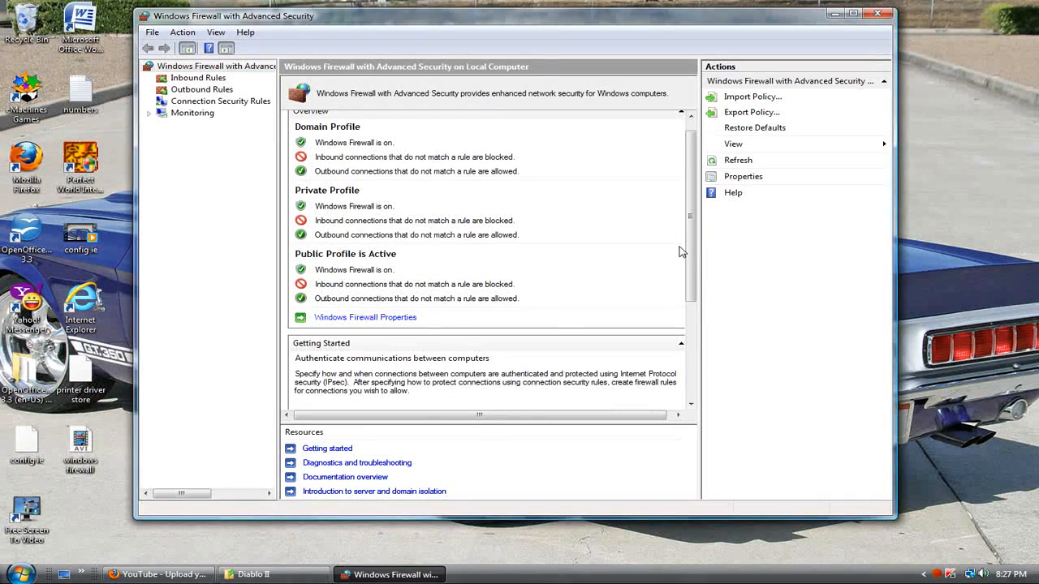
click(356, 319)
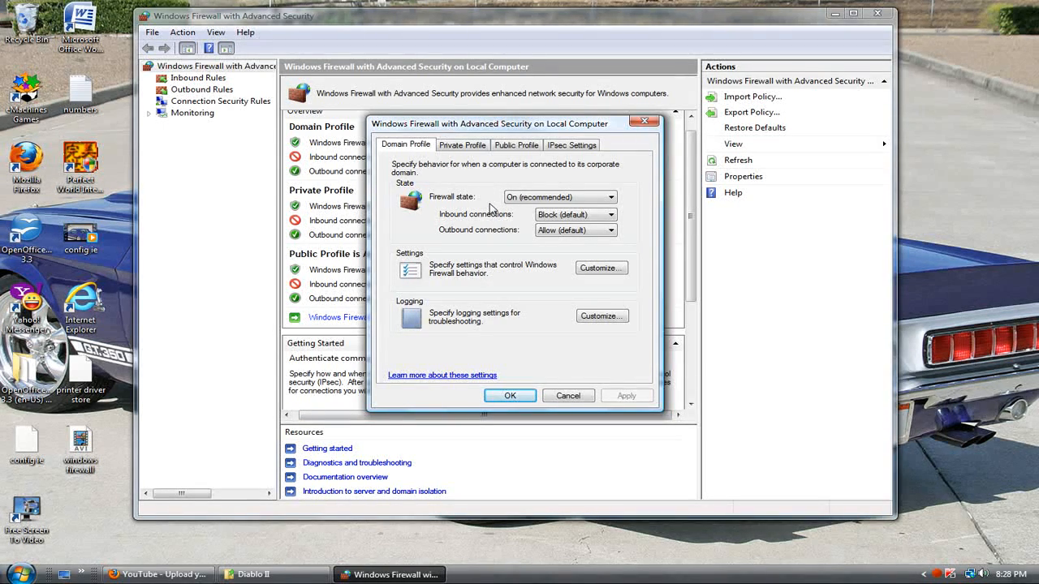
click(454, 149)
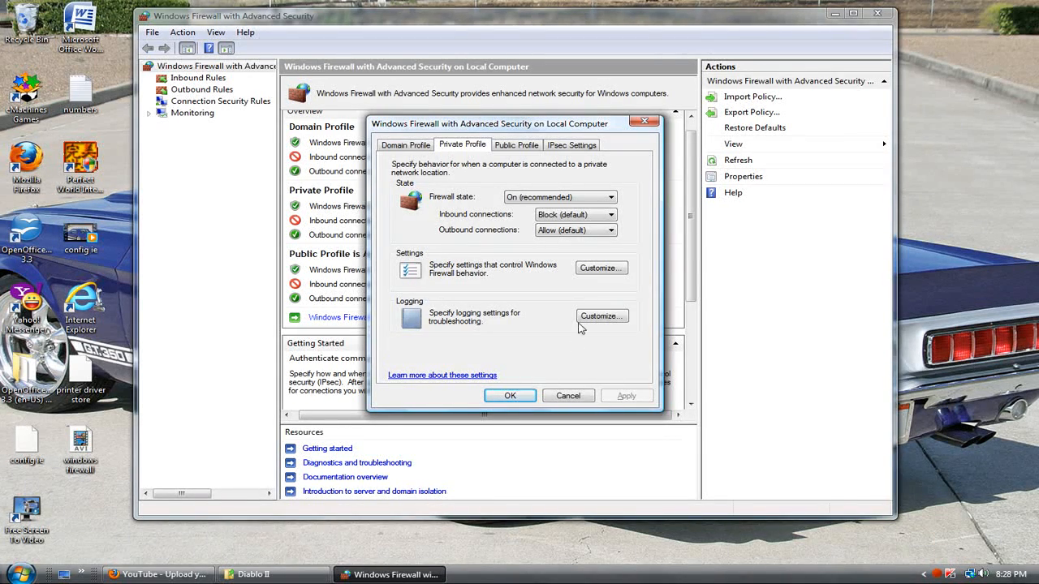
click(611, 271)
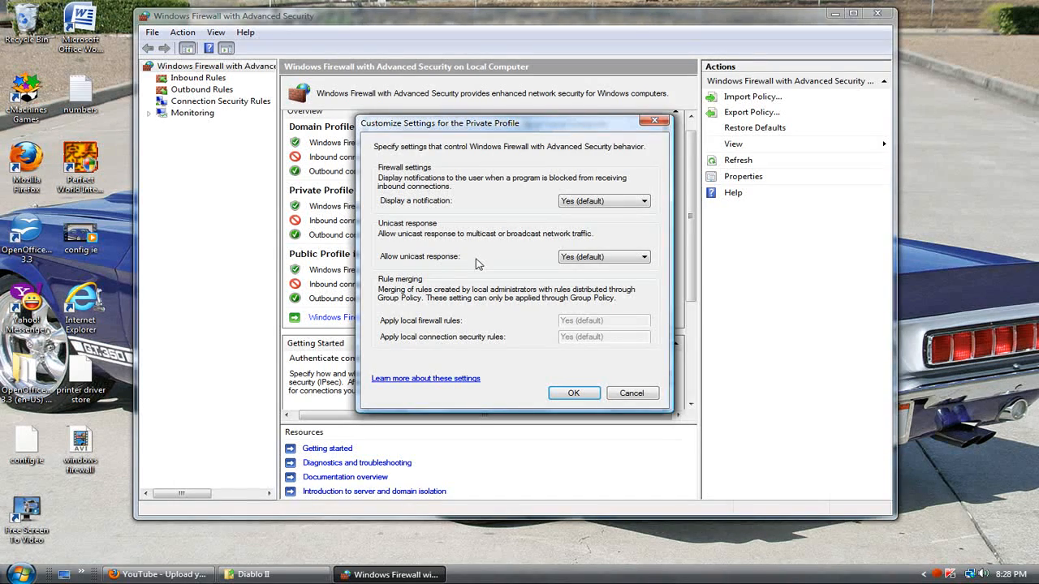
click(630, 394)
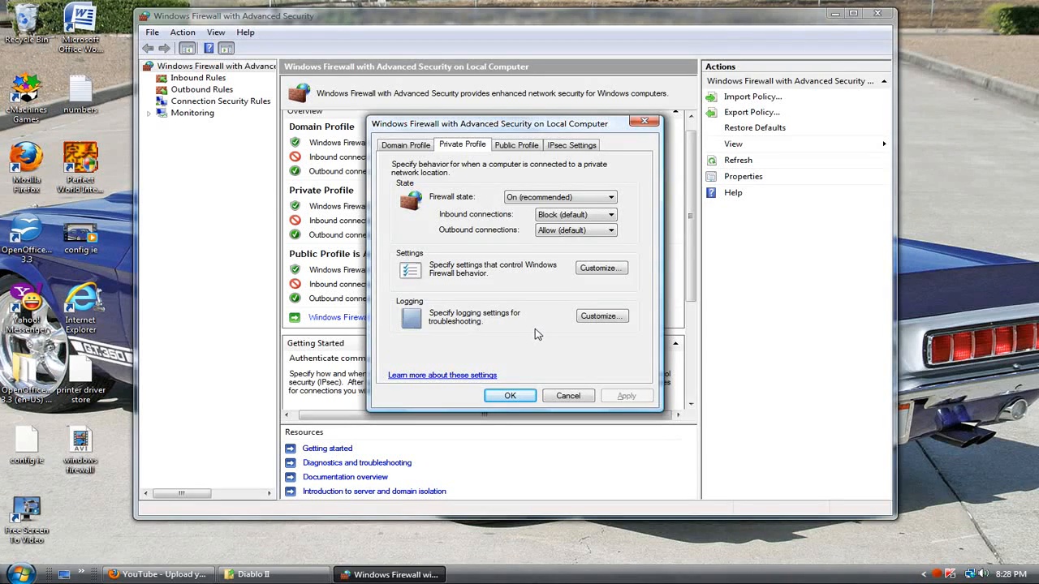
Try Yes for logging dropped packets in the Private Profile, restore No (default), and close the firewall properties.
click(605, 320)
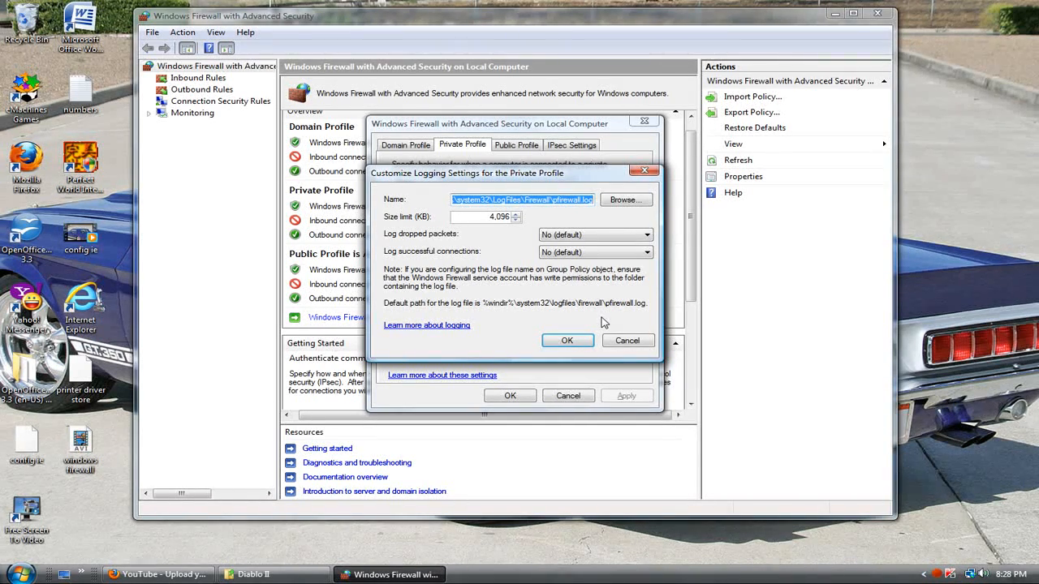
click(568, 236)
click(560, 252)
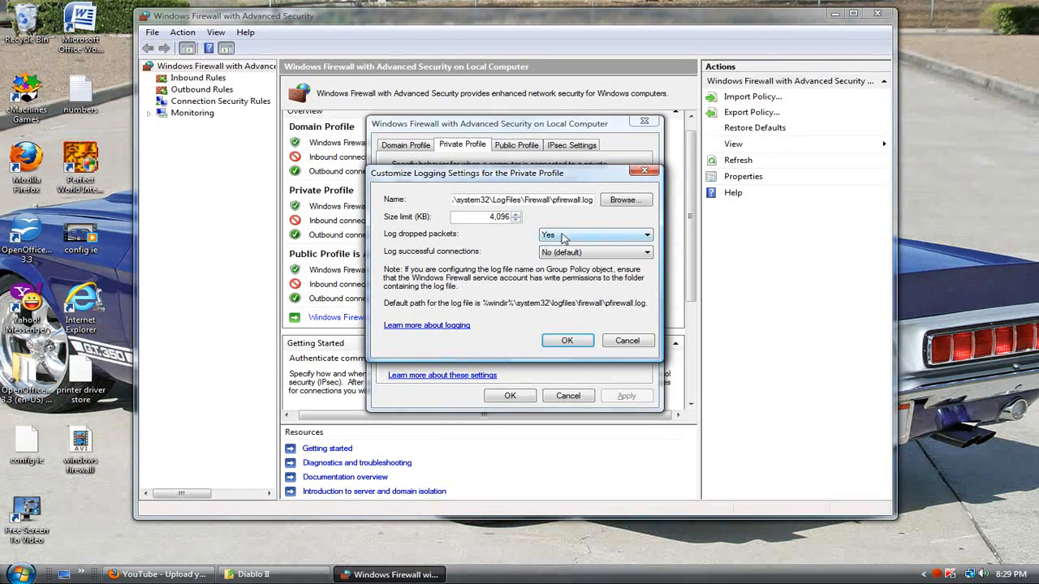
click(560, 237)
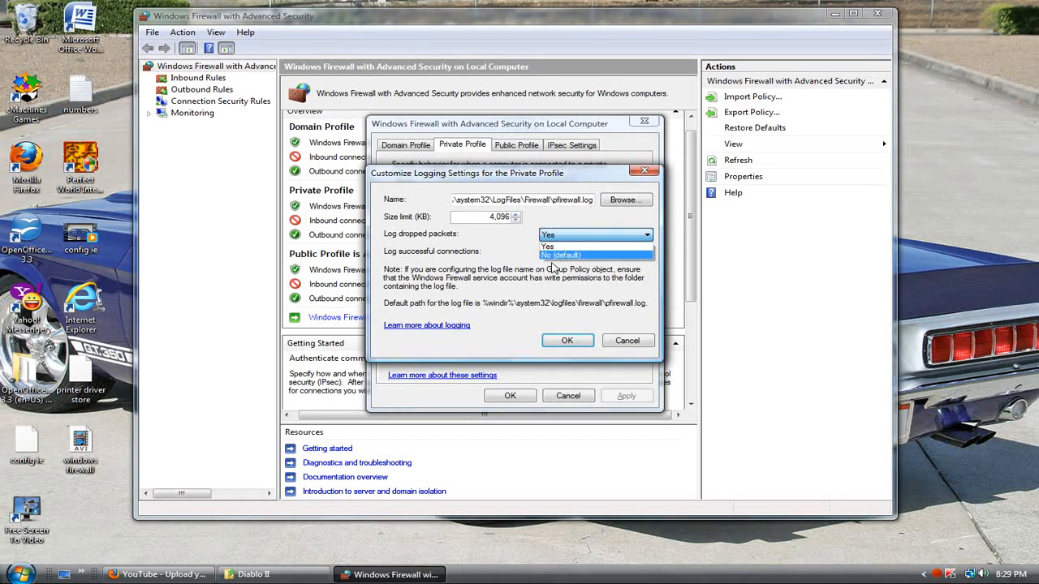
click(555, 255)
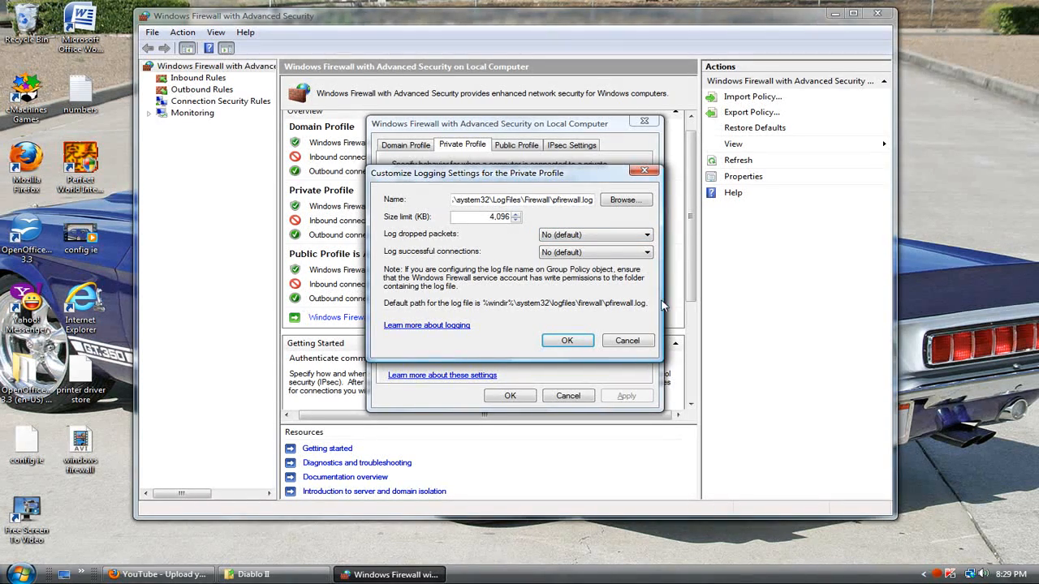
click(573, 341)
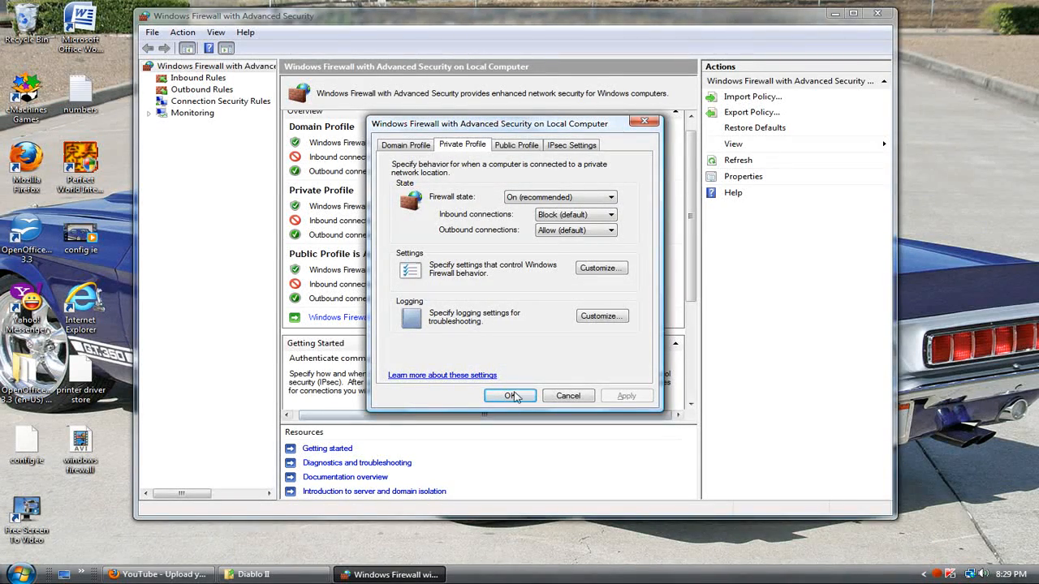
click(512, 395)
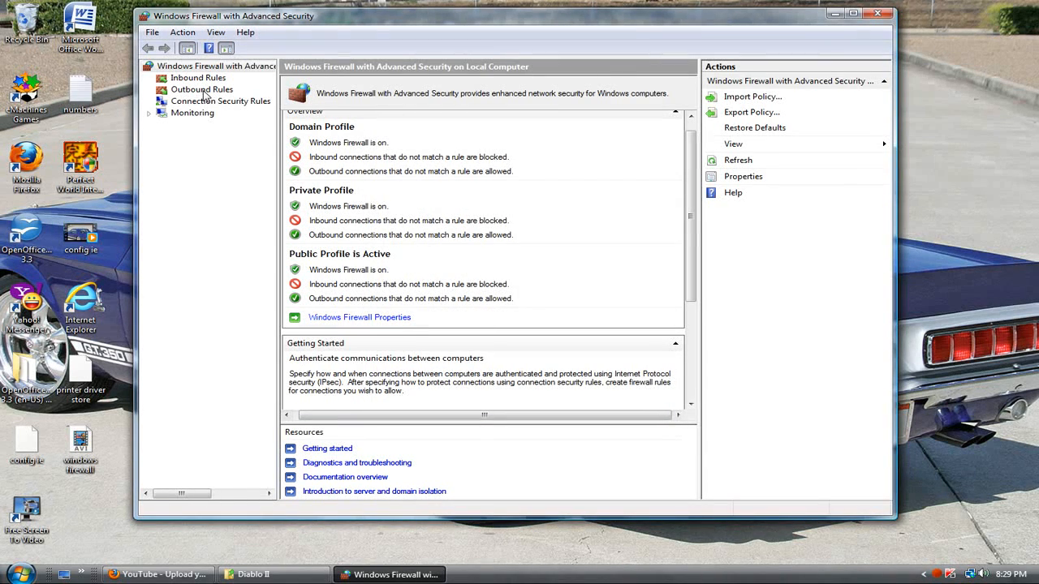
Show the firewall's outbound rules and start creating a new outbound rule.
click(203, 91)
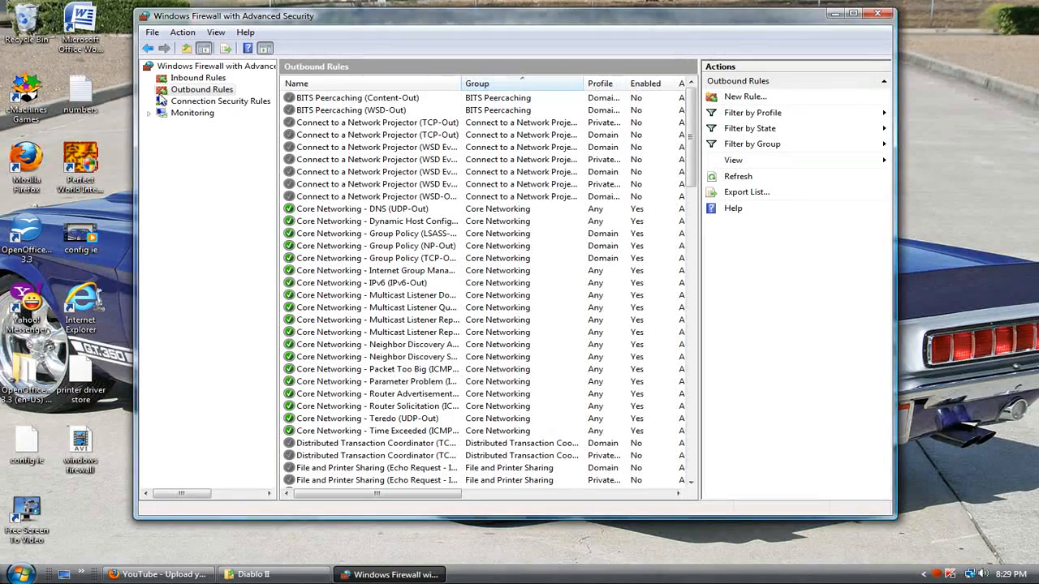
right_click(201, 90)
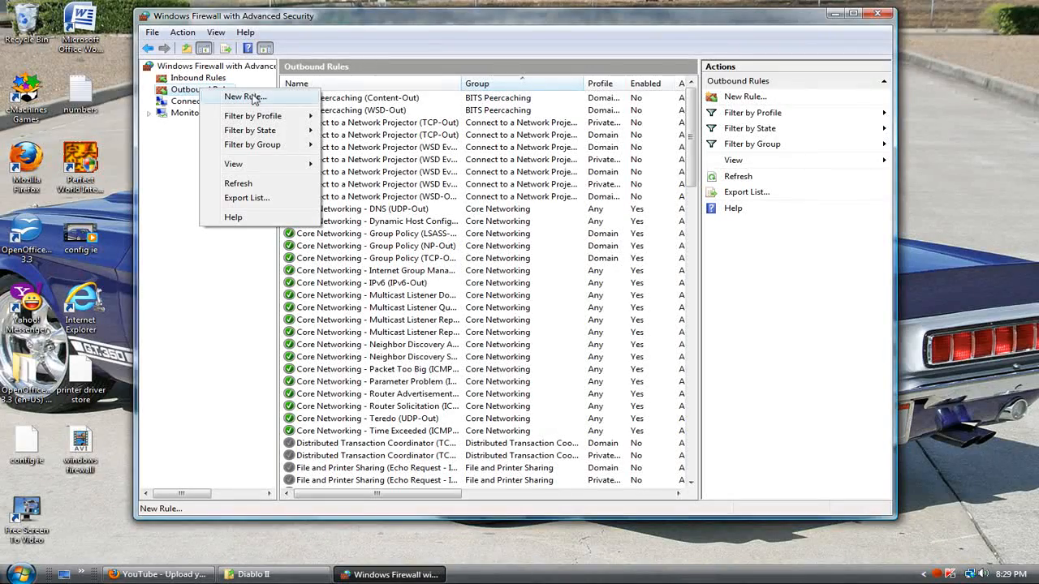
click(182, 96)
right_click(186, 91)
click(177, 197)
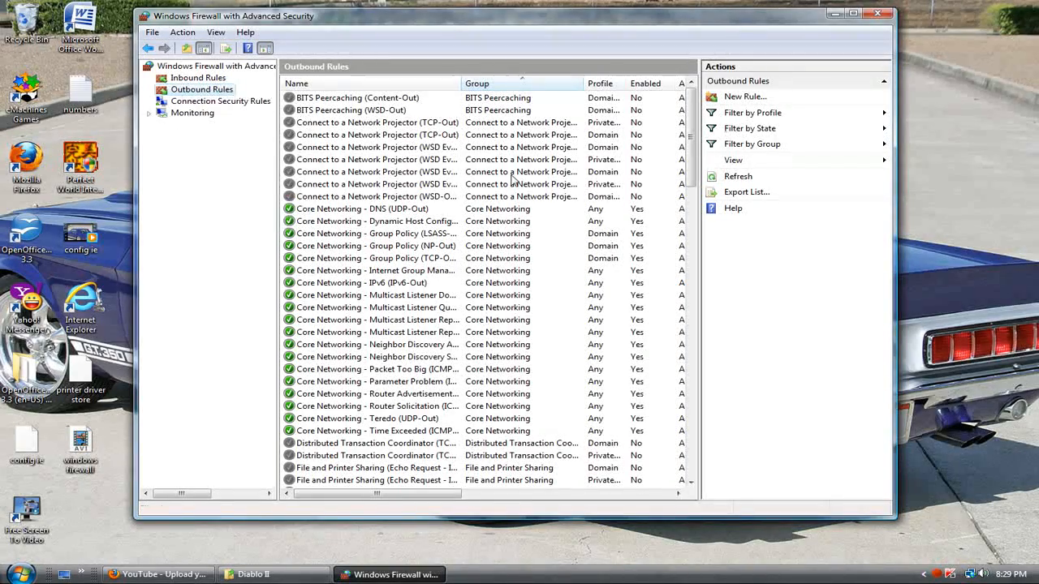
click(741, 98)
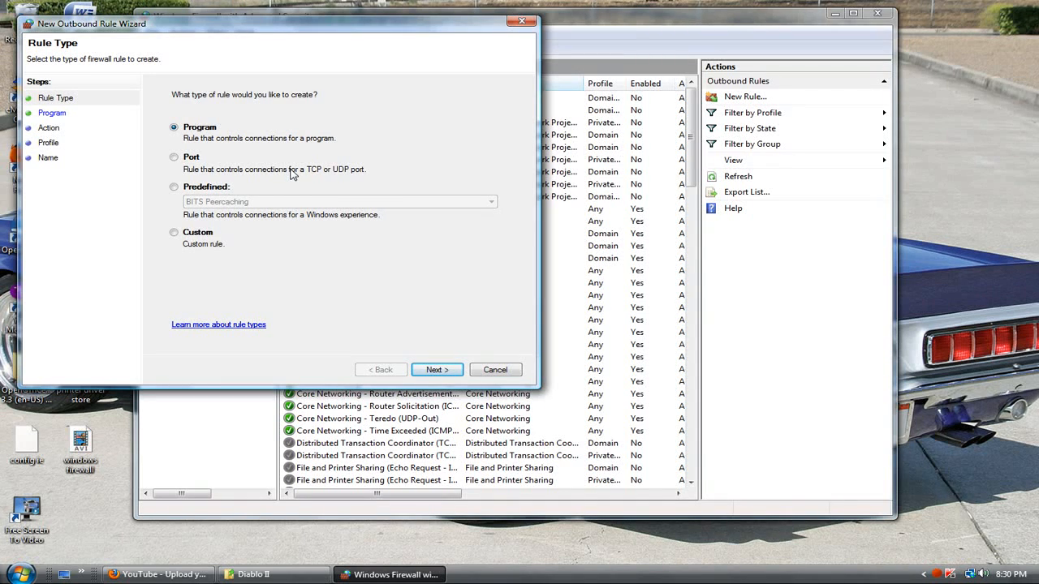
Choose Custom as the rule type and apply the rule to all programs.
click(174, 233)
click(431, 370)
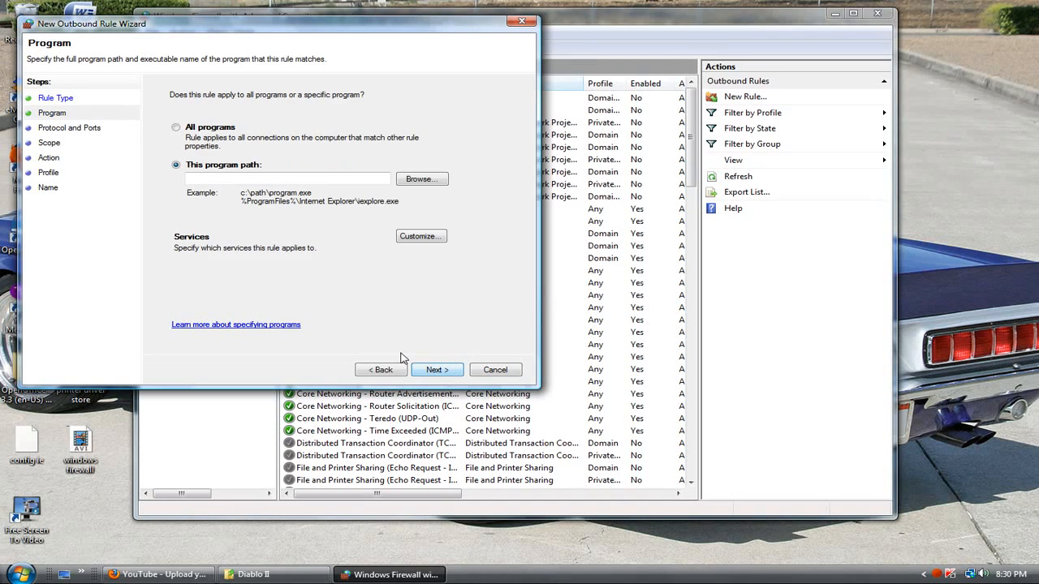
click(176, 128)
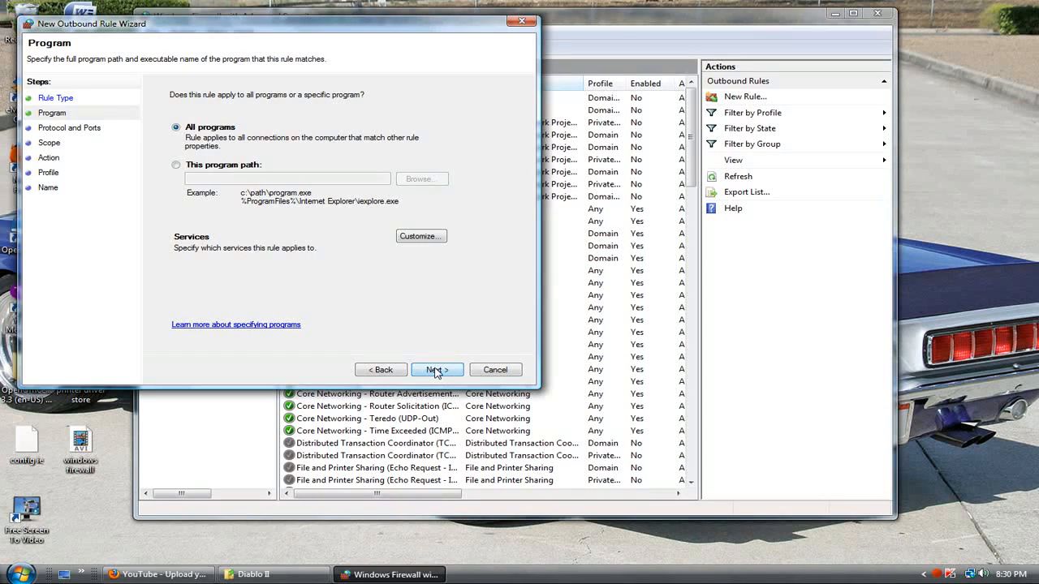
click(437, 370)
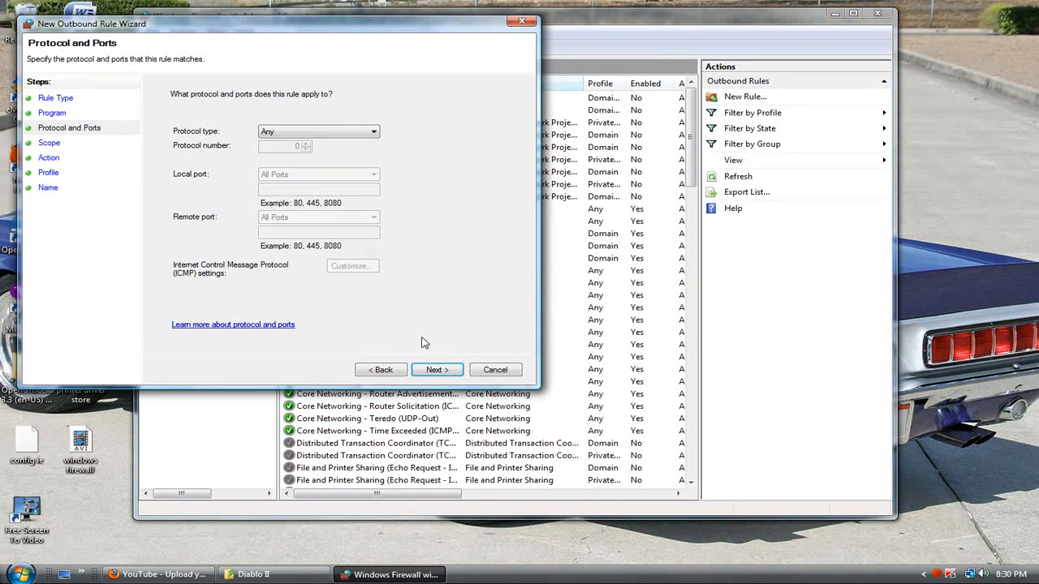
Set the rule's protocol type to TCP and restrict its remote port to the specific port 80.
click(321, 134)
click(282, 188)
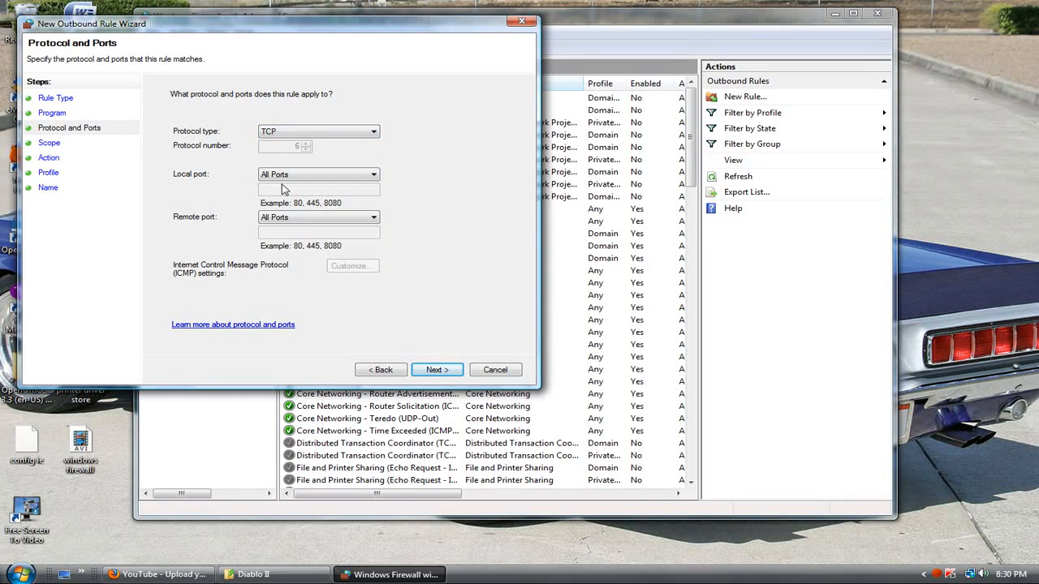
click(307, 219)
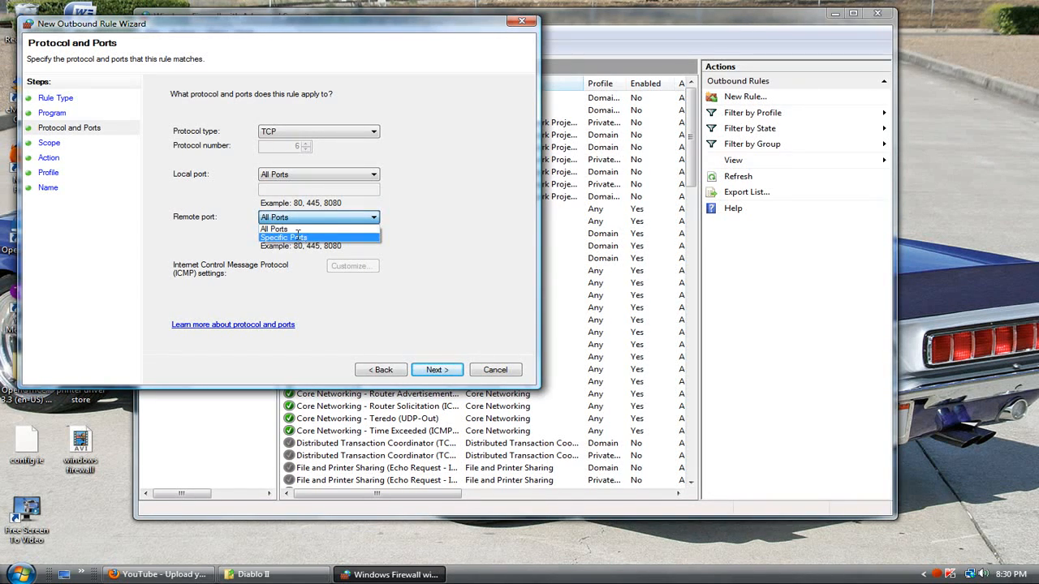
click(299, 238)
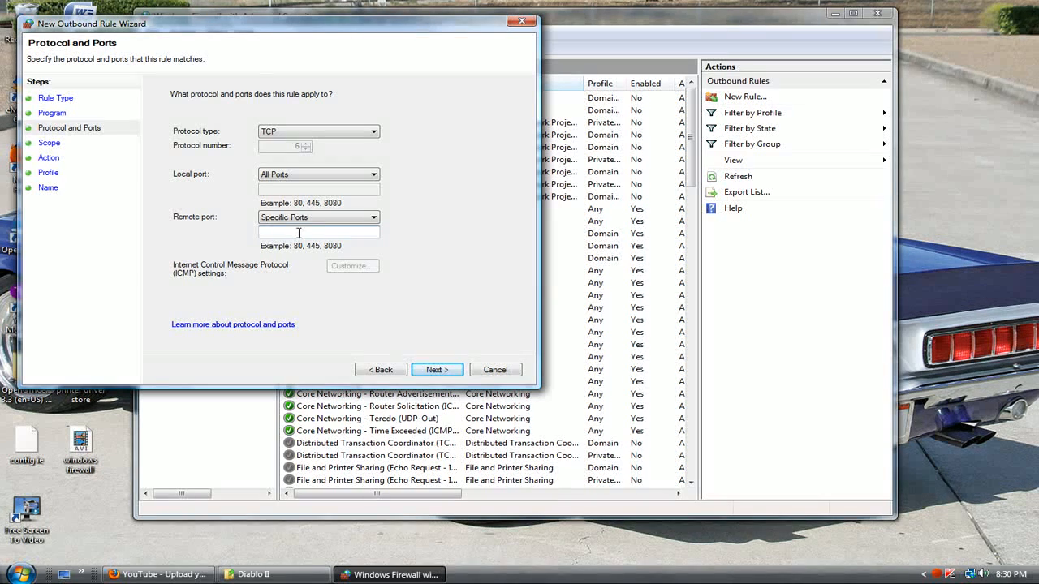
click(299, 233)
text(80)
click(434, 370)
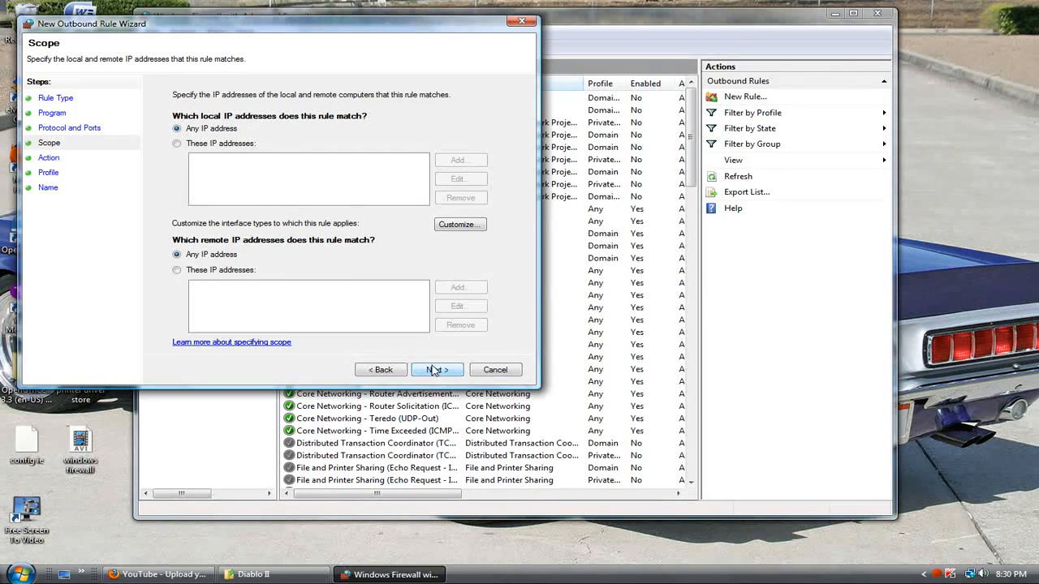
Apply the rule to any local and remote IP address, blocking the connection for the Domain, Private and Public profiles.
click(435, 370)
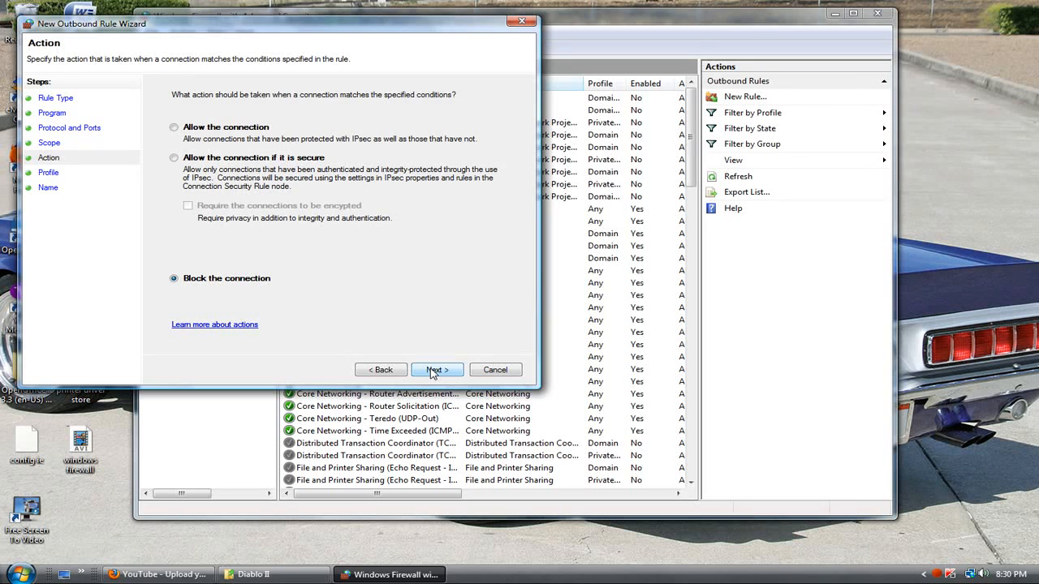
click(434, 370)
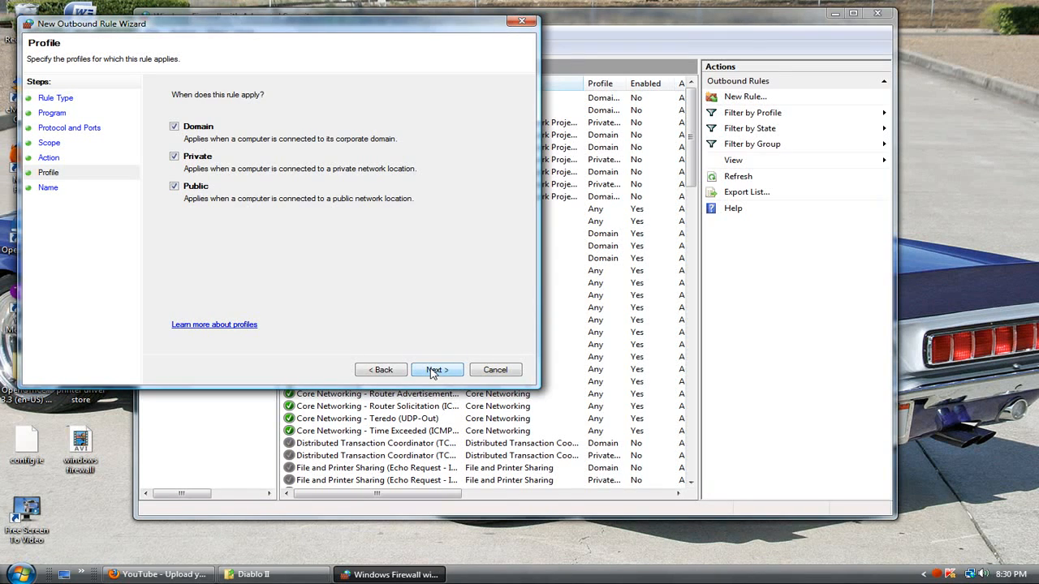
click(432, 370)
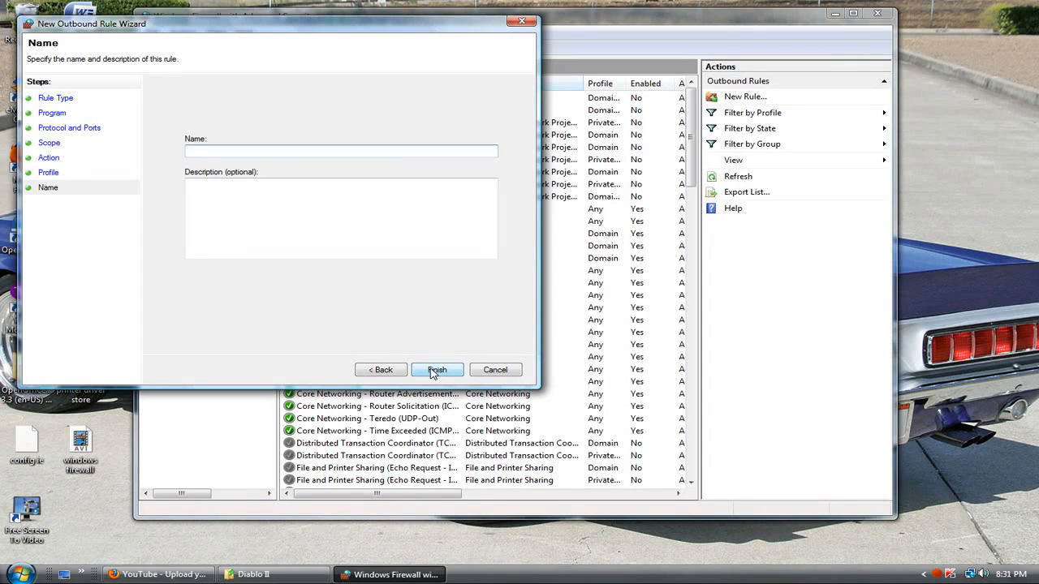
Name the rule "block web", enter "sadlfjaslkjfsl;akjfl;kasjd" as its description, and finish creating it.
text(block web)
click(334, 231)
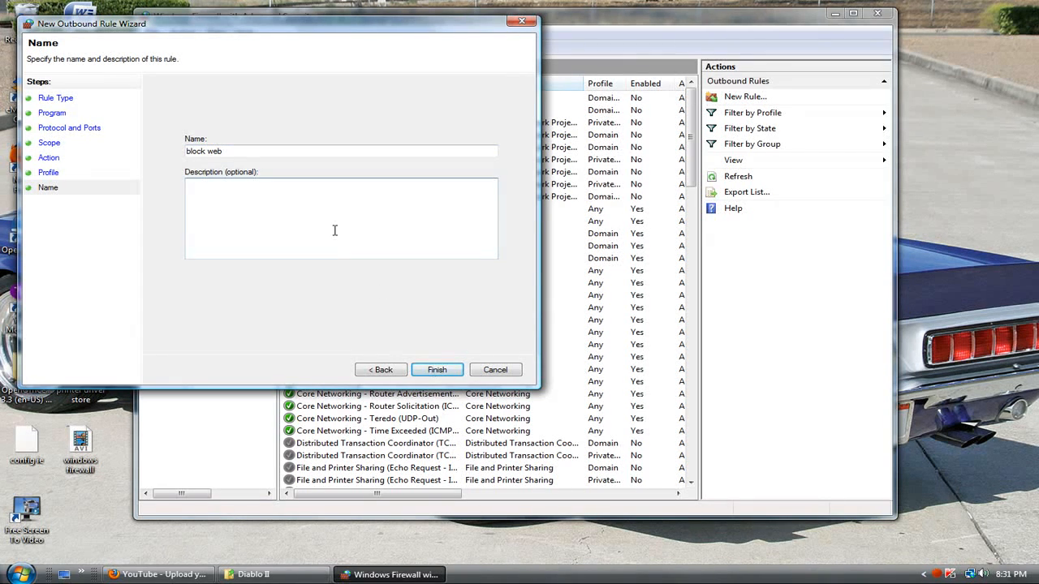
text(sadlfjaslkjfsl;akjfl;kasjd)
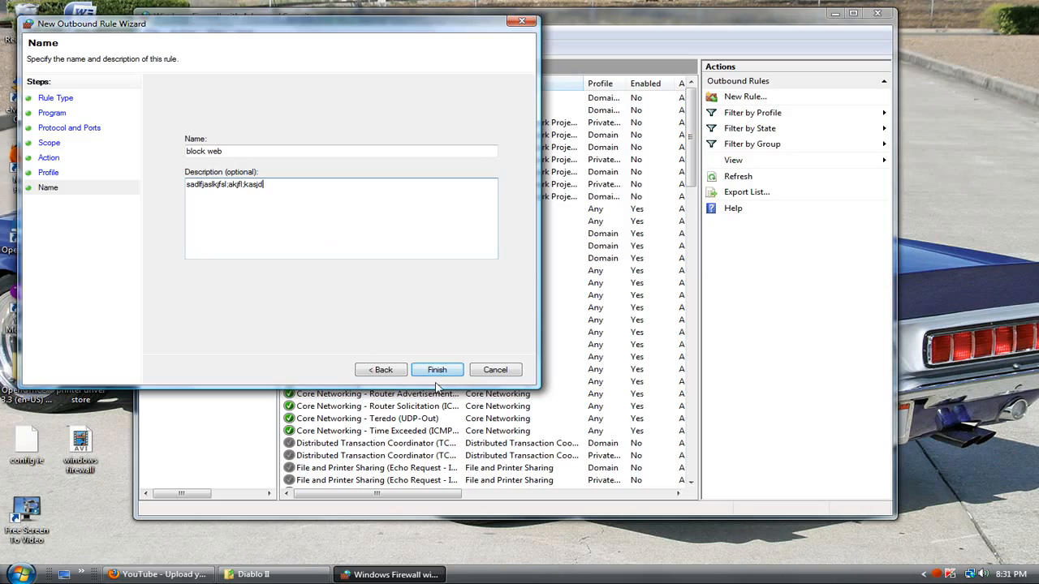
click(436, 370)
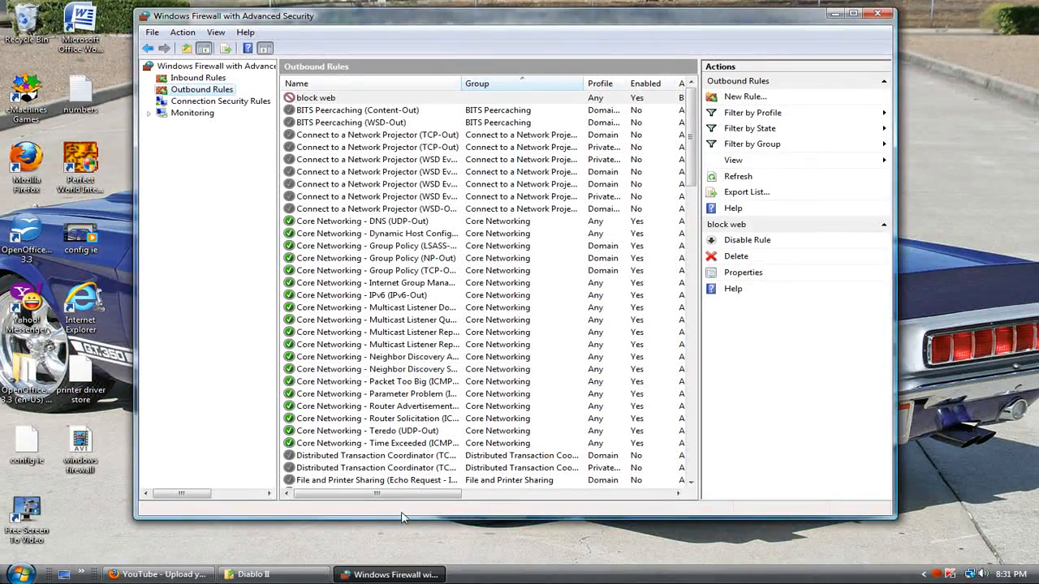
Test web access in Internet Explorer by trying to load google.com and microsoft.com, and close the browser.
click(81, 572)
click(91, 558)
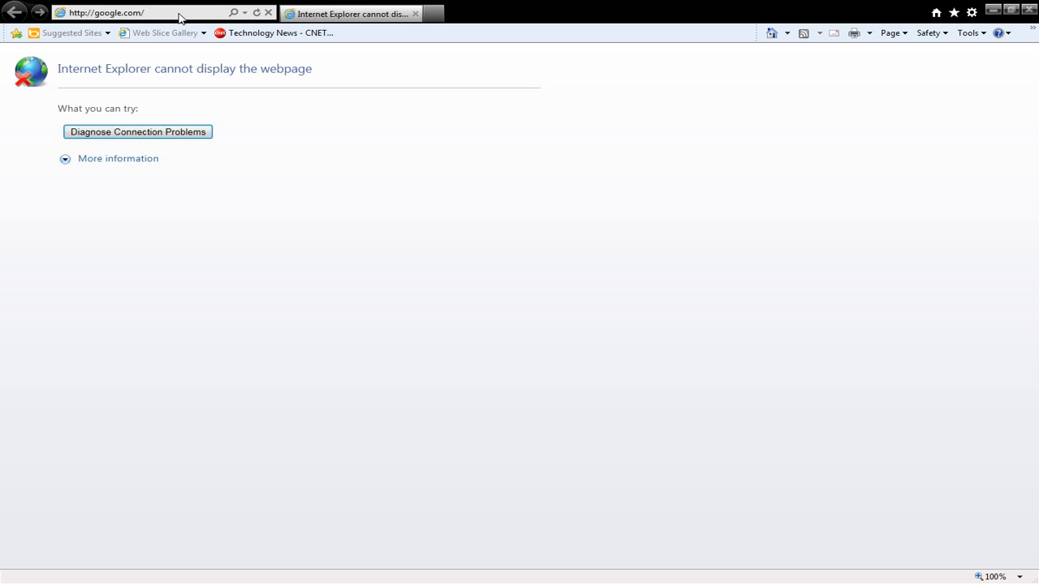
click(148, 13)
text(microsoft)
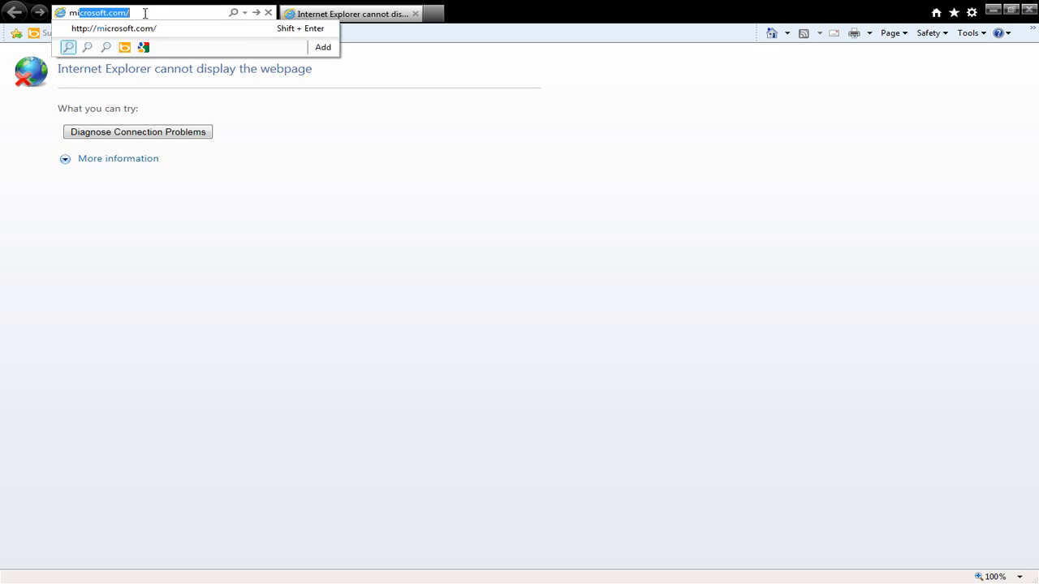
key(Return)
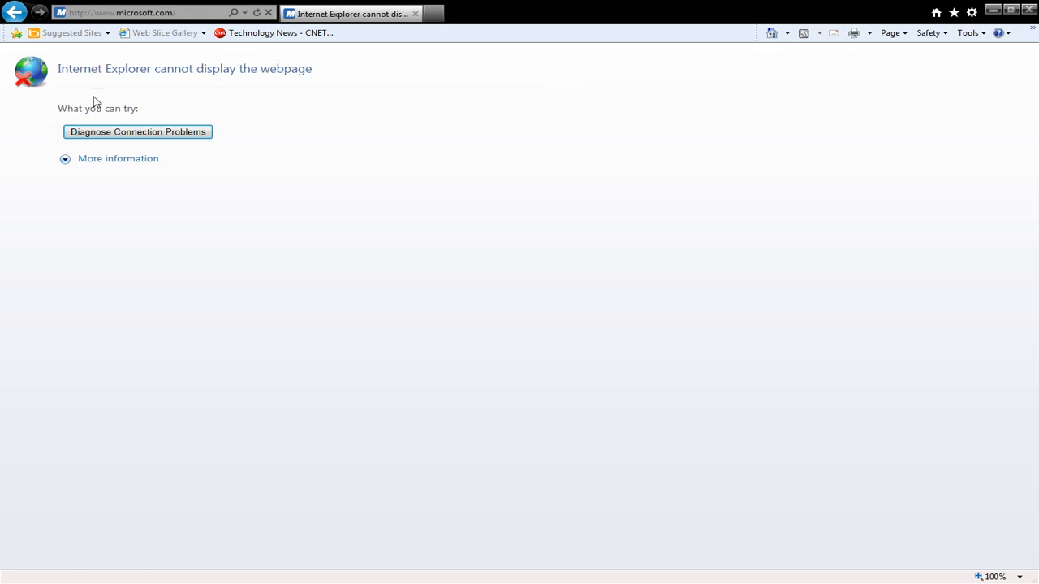
click(1029, 10)
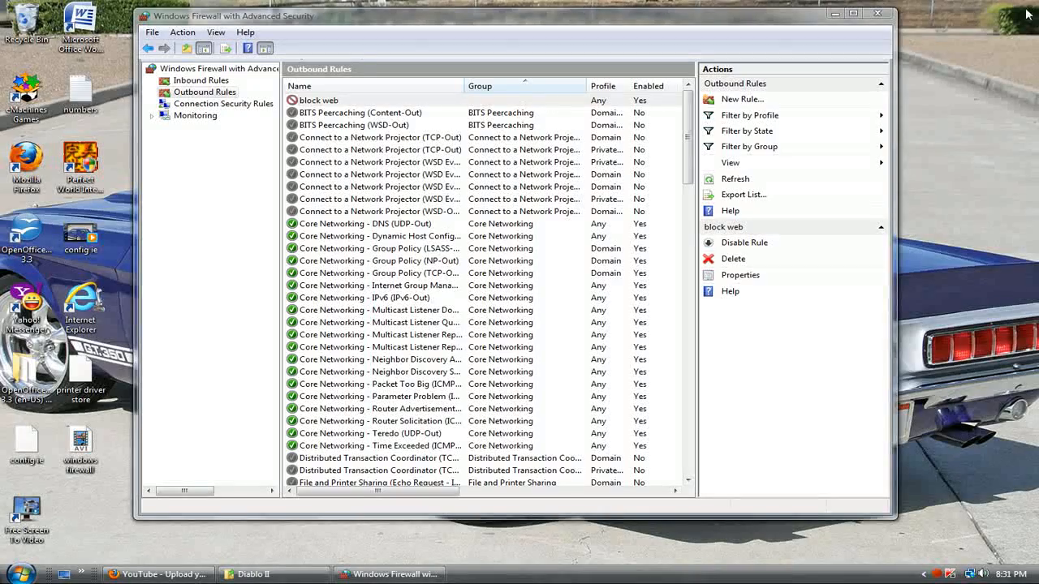
Delete the "block web" rule from the outbound rules.
click(356, 102)
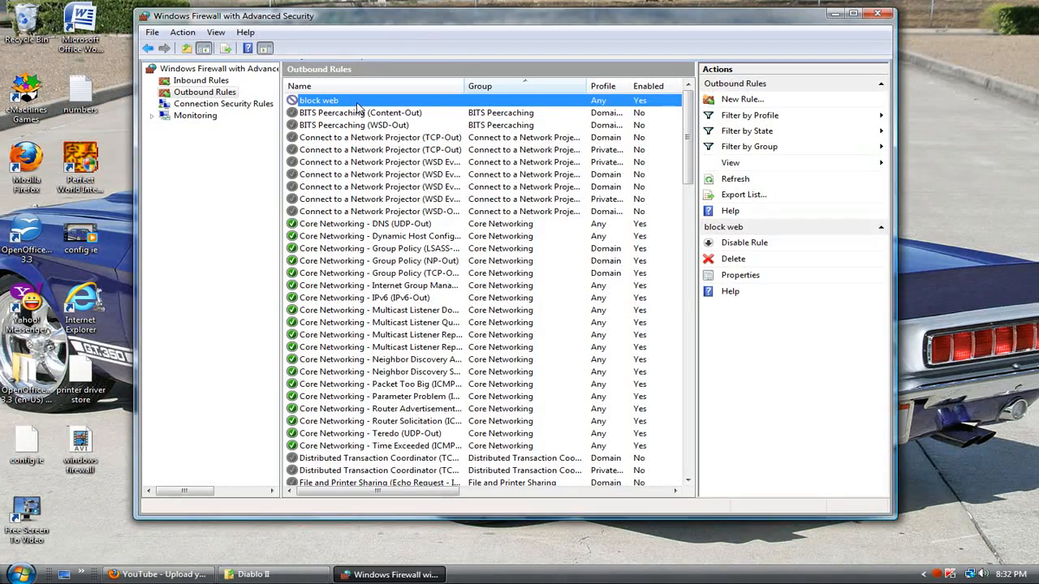
right_click(356, 104)
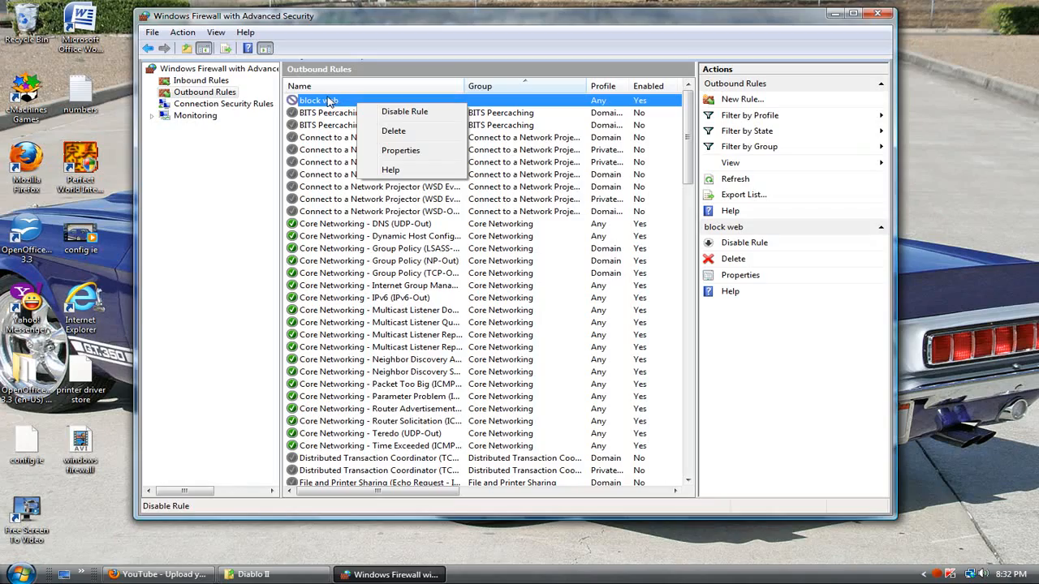
click(388, 131)
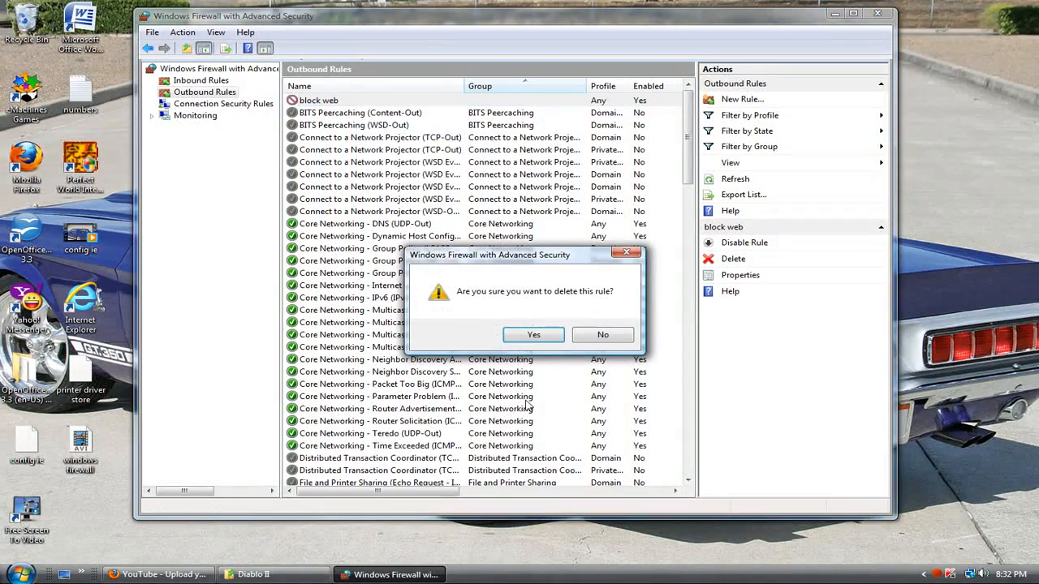
click(532, 334)
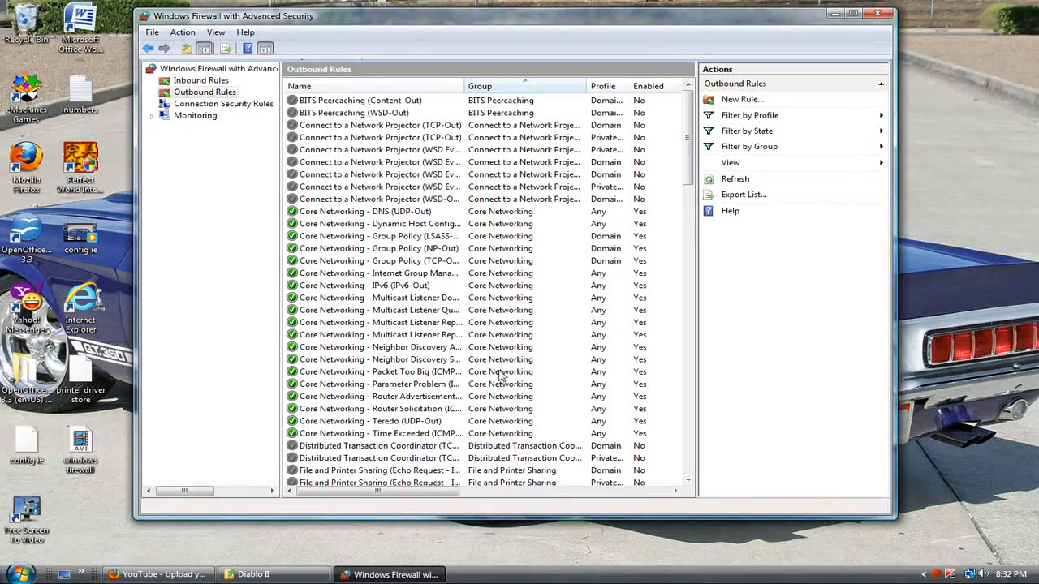
Switch to Internet Explorer without add-ons, load microsoft.com to retest web access, and look through its home page.
click(20, 573)
click(57, 431)
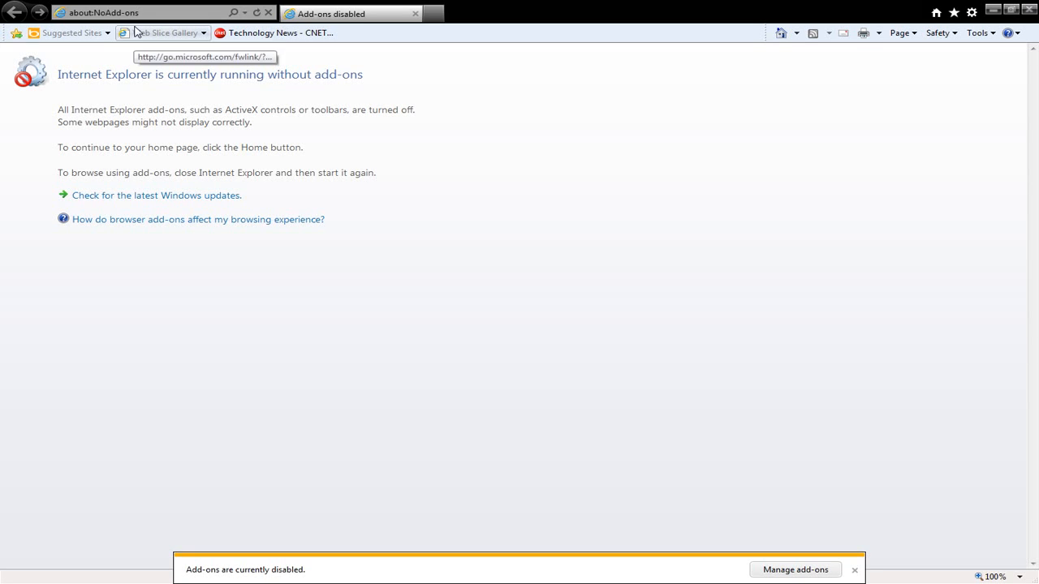
click(134, 10)
text(microsoft.com/)
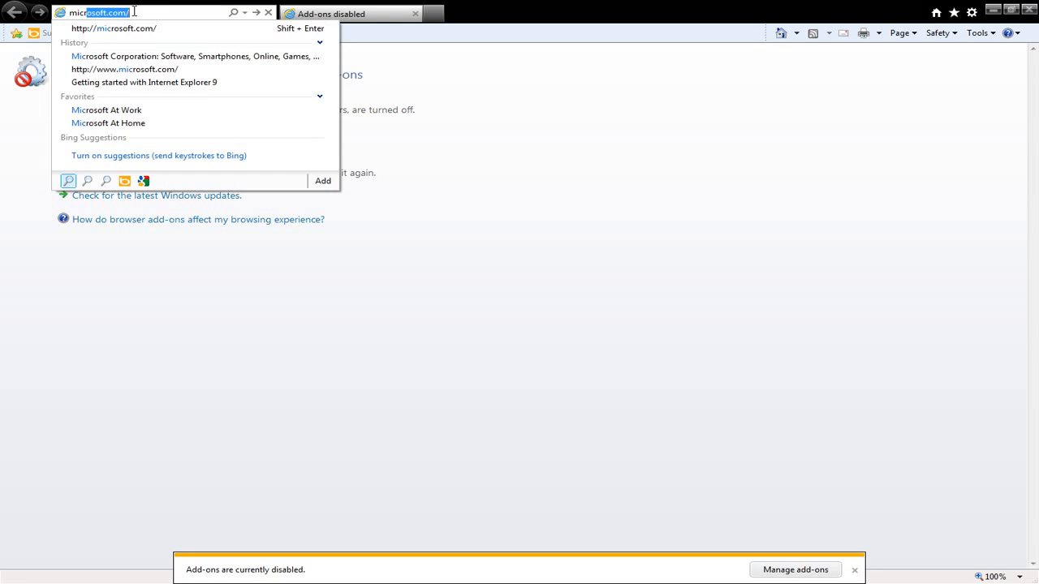
key(Return)
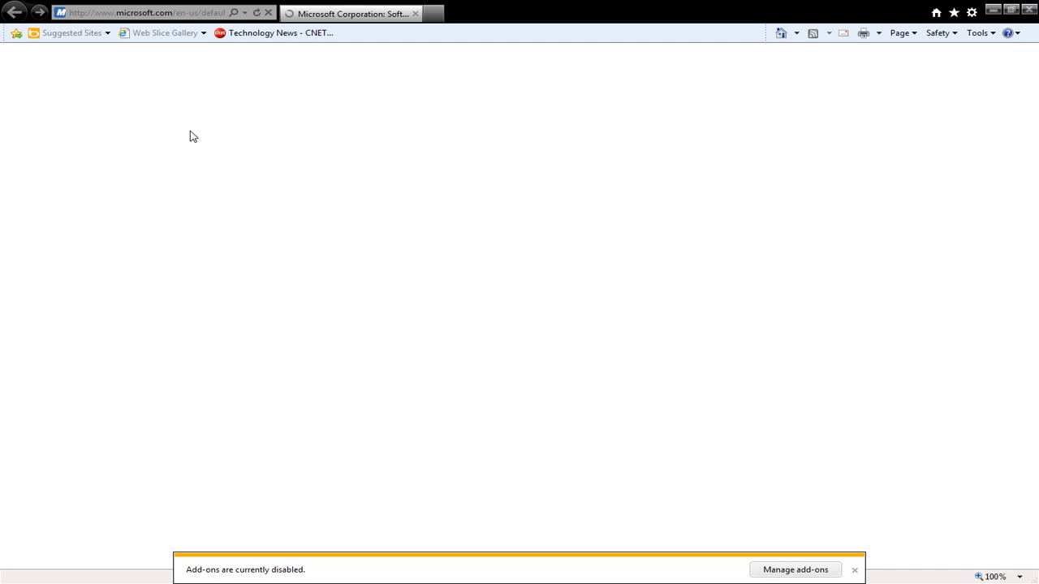
scroll(125, 352, down, 4)
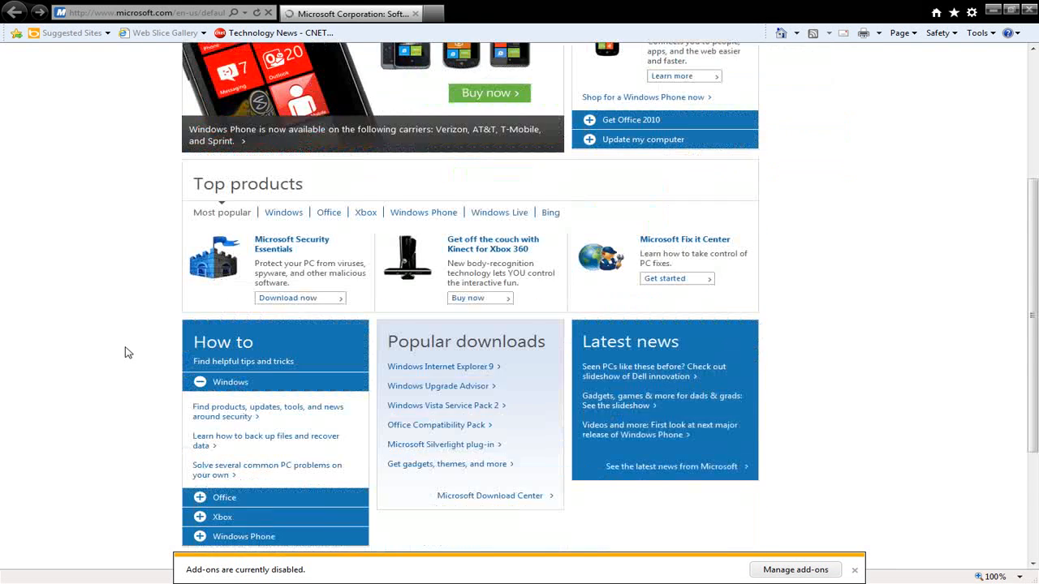
scroll(125, 352, up, 4)
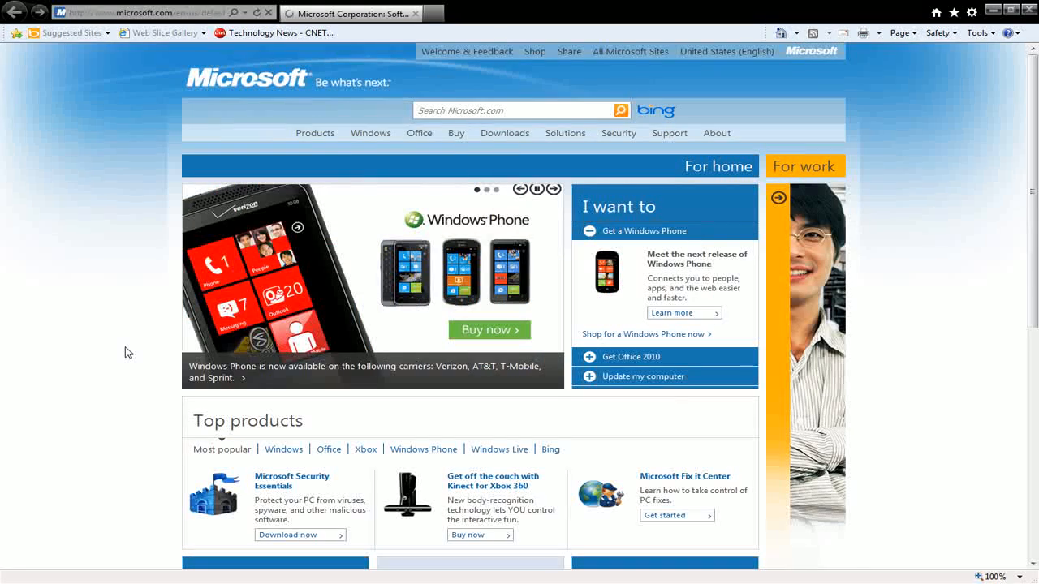
scroll(125, 353, down, 4)
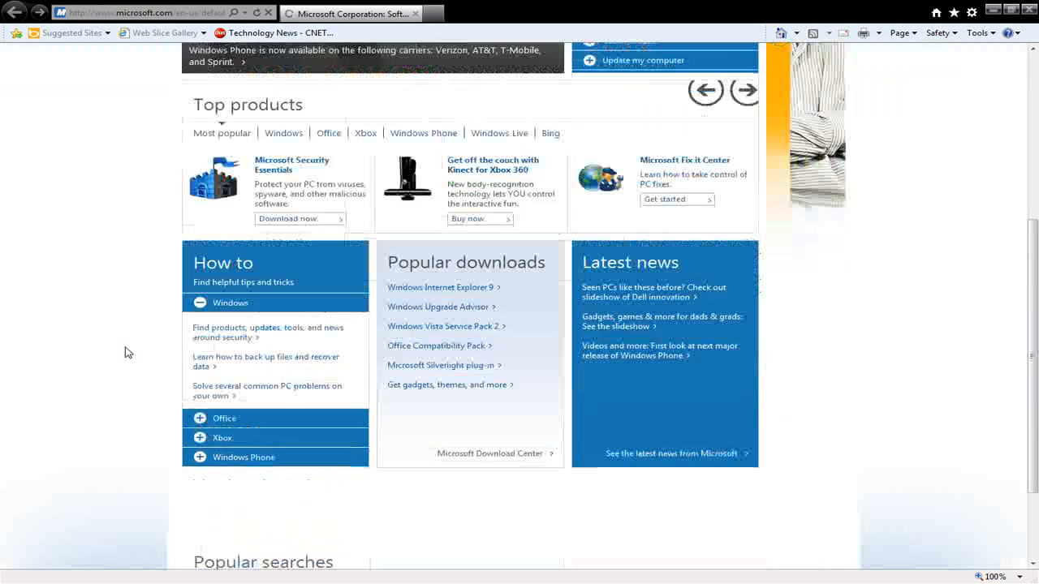
scroll(125, 352, up, 4)
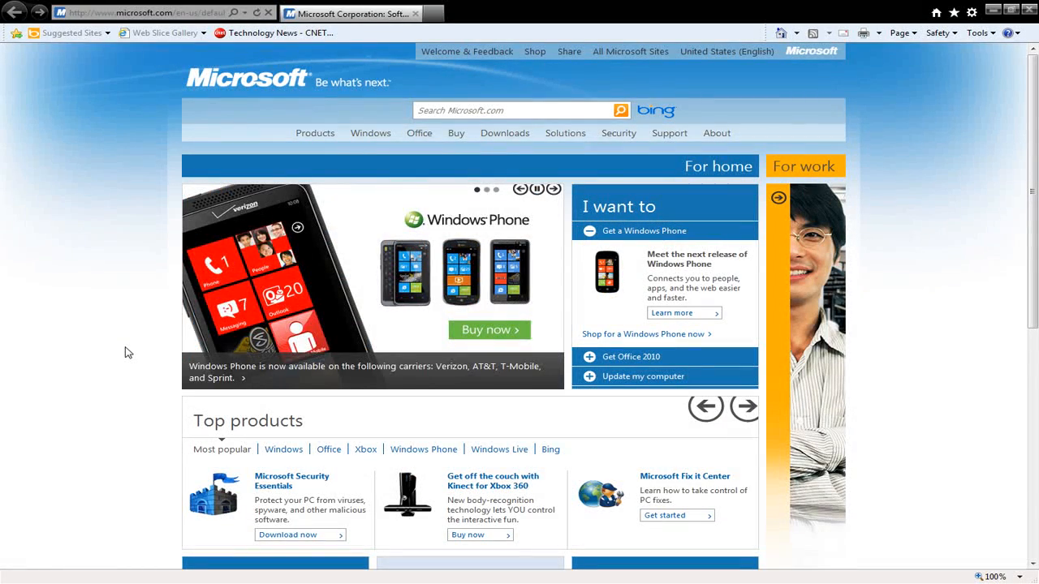